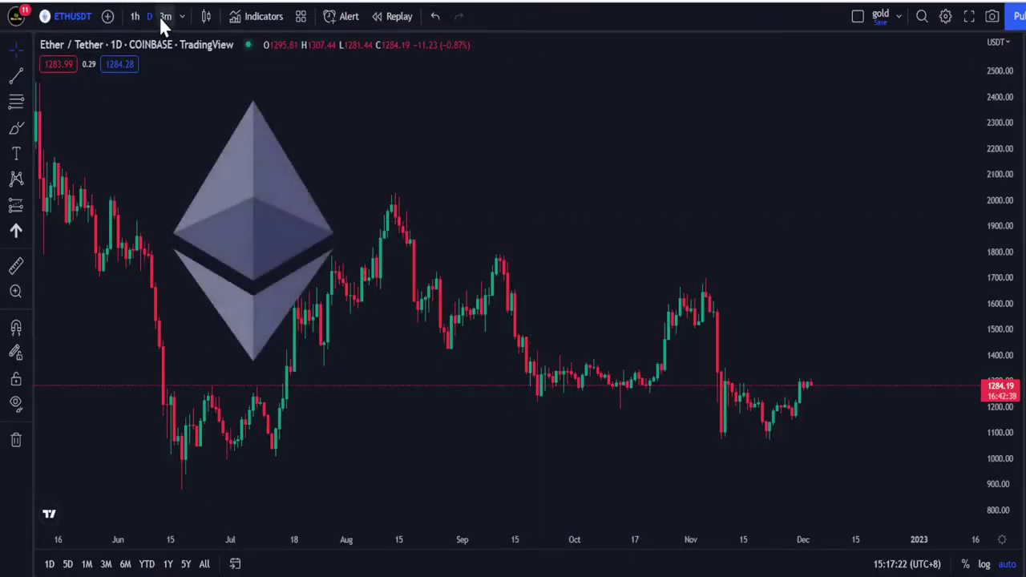
Step: Switch the ETHUSDT chart to 5-minute candles, then to 15-minute candles
left_click(183, 16)
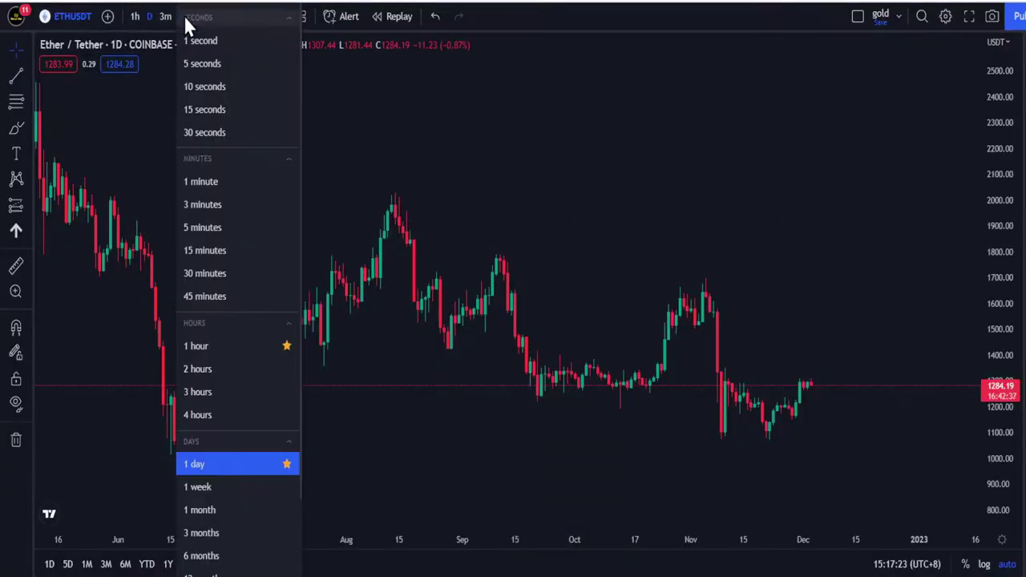
left_click(209, 230)
scroll(605, 240, "down", 5)
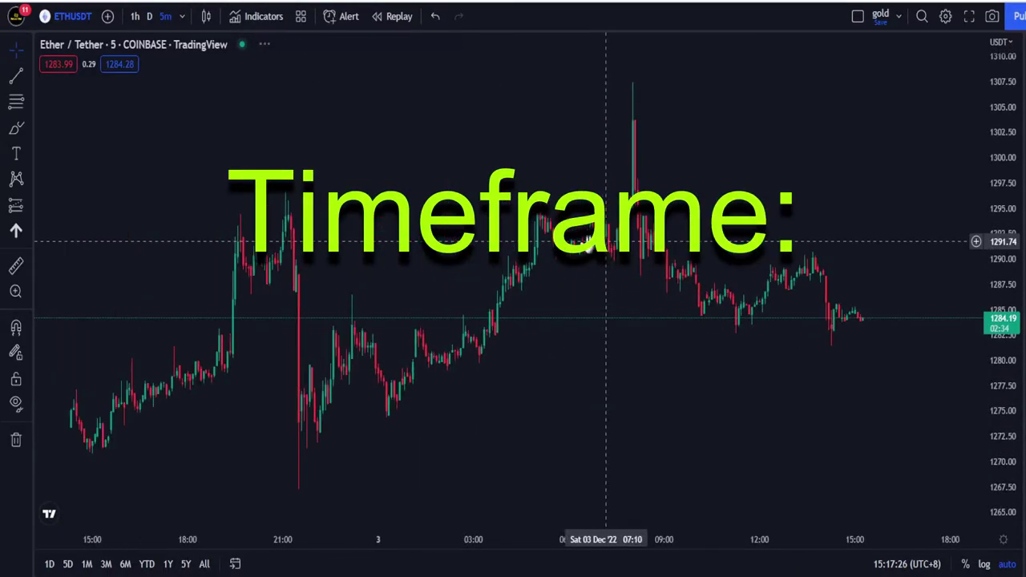
left_click(184, 16)
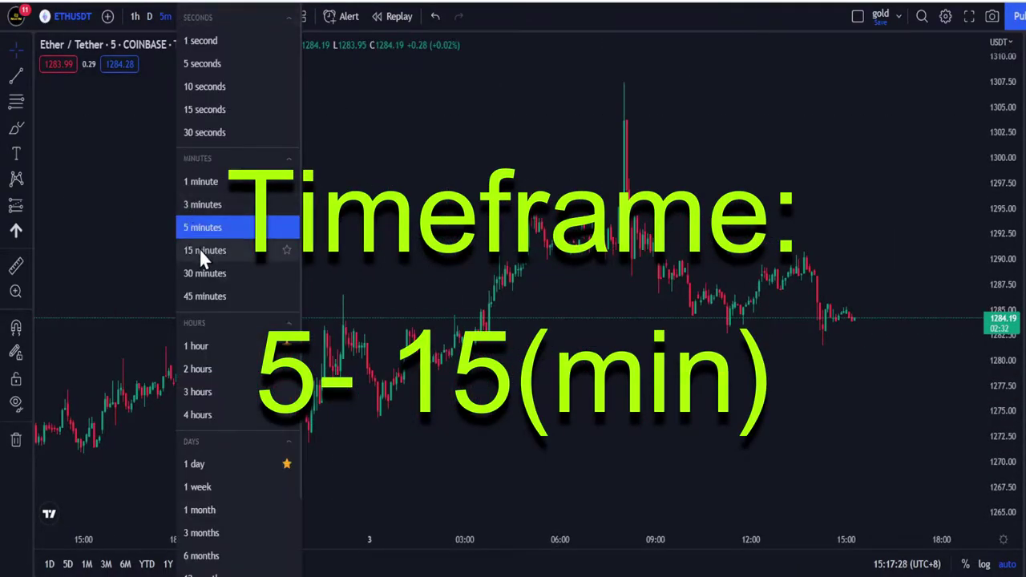
left_click(256, 248)
scroll(461, 255, "up", 3)
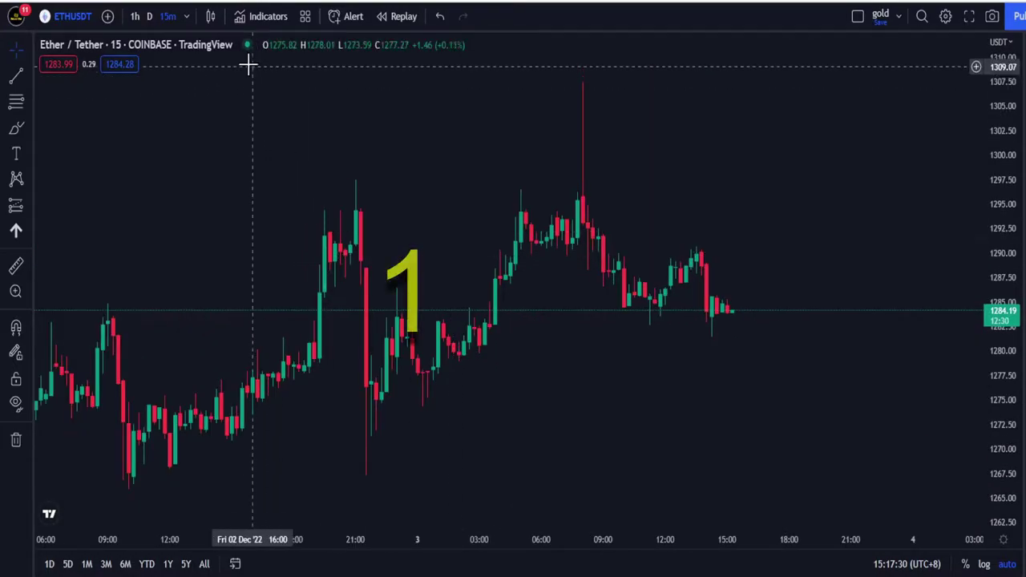
Step: Try the 1-minute interval, then settle the chart on 3-minute candles
left_click(186, 16)
left_click(207, 186)
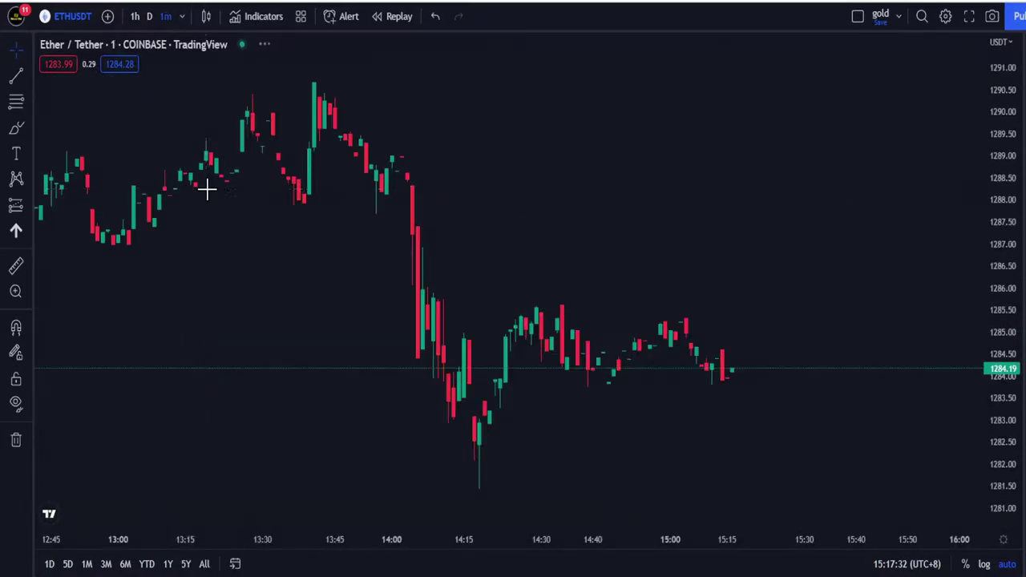
scroll(446, 207, "down", 10)
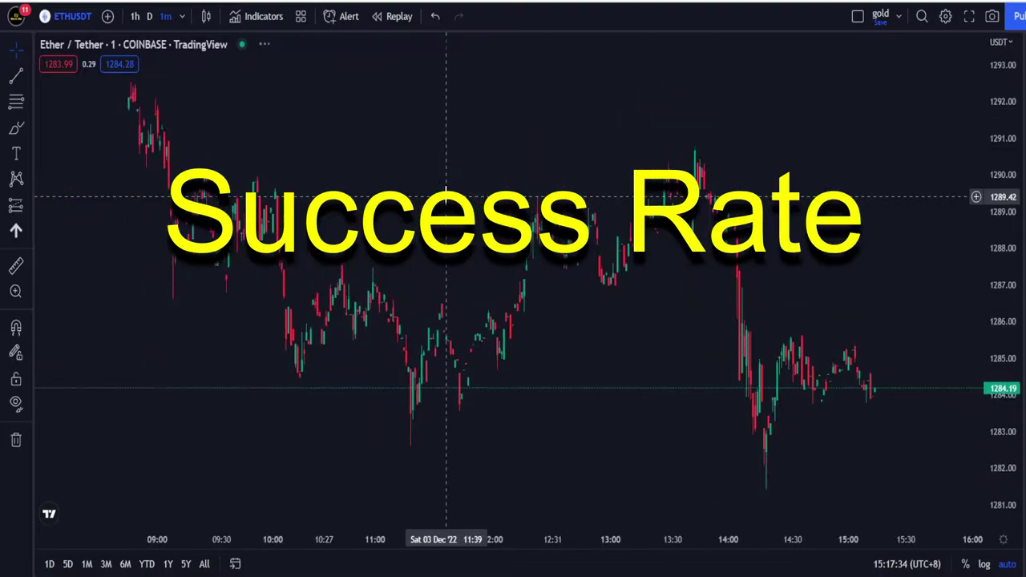
scroll(446, 196, "up", 5)
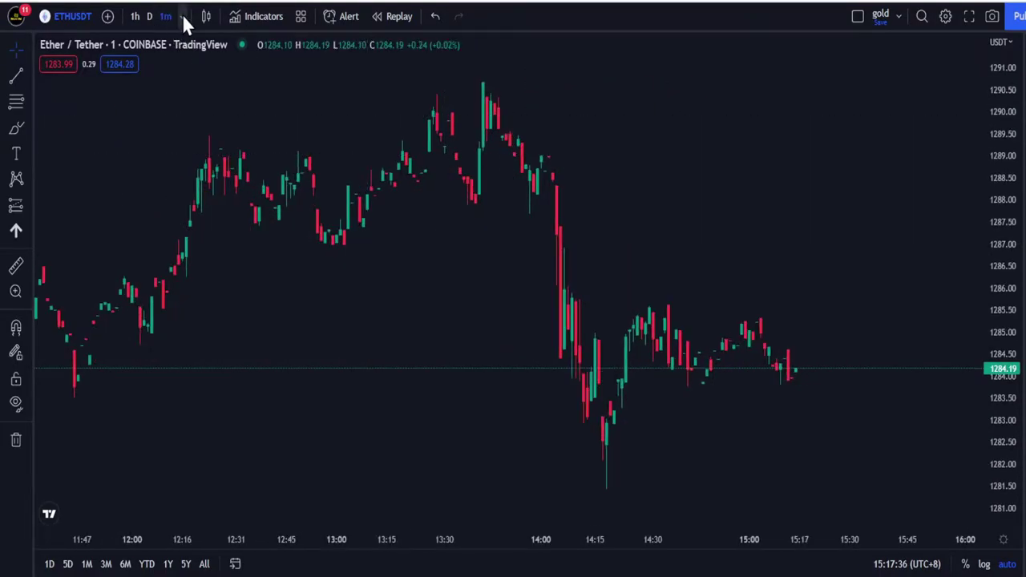
left_click(183, 17)
left_click(219, 206)
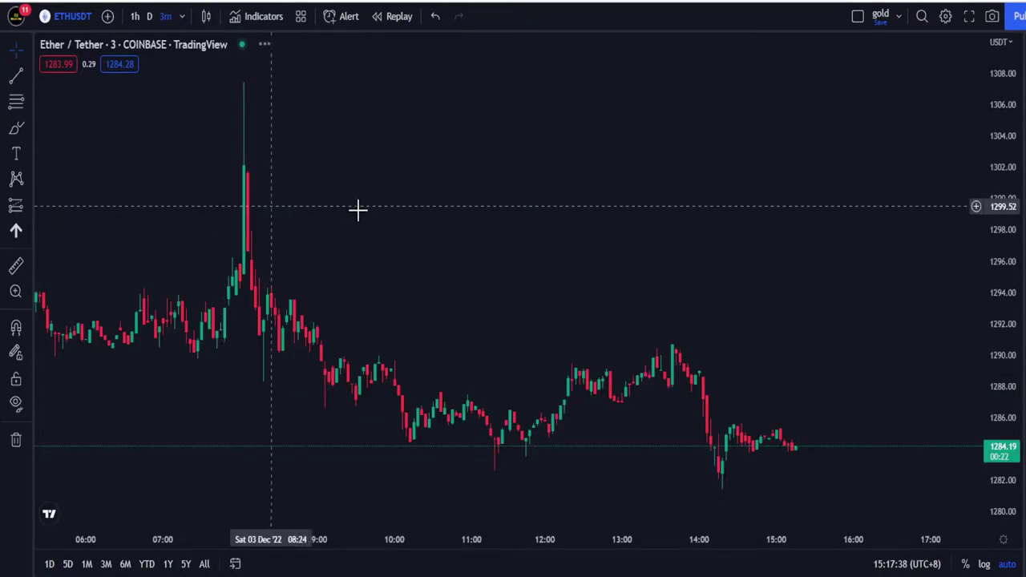
scroll(465, 218, "down", 5)
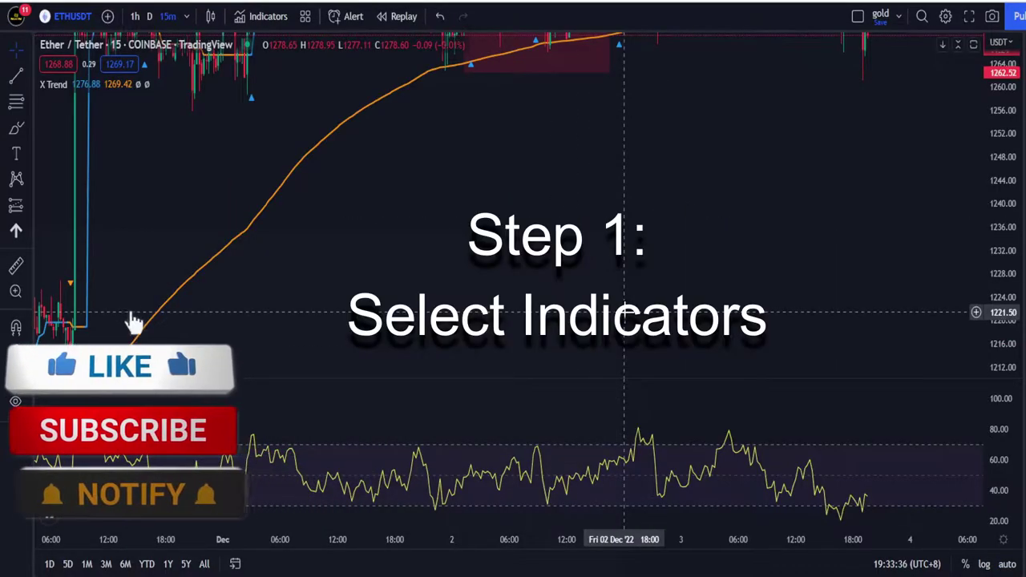
Step: After trial searches for 'rela', 'ex' and 'xtr', add Moving Average Exponential via 'expon'
left_click_drag(644, 119, 604, 354)
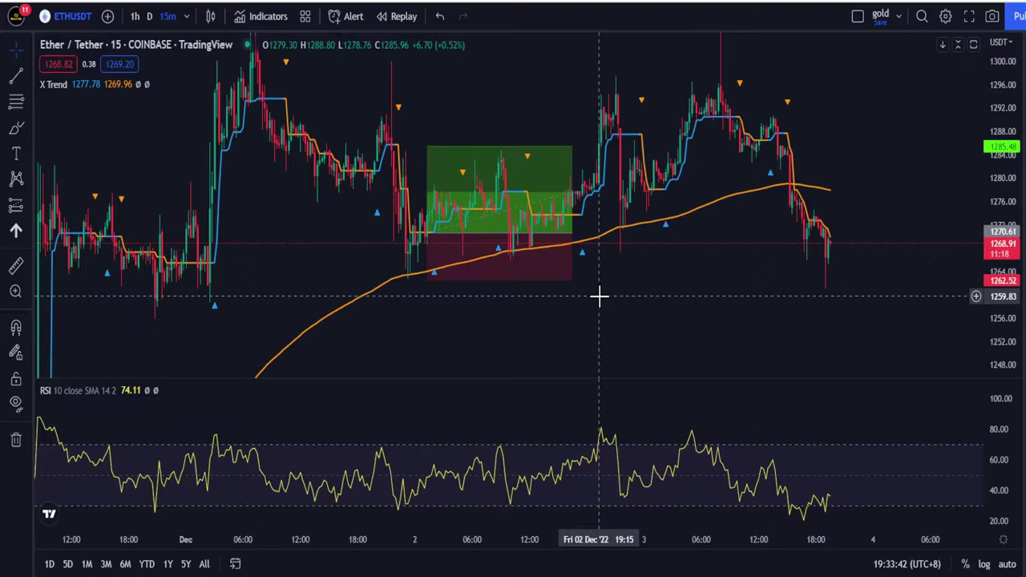
left_click(257, 21)
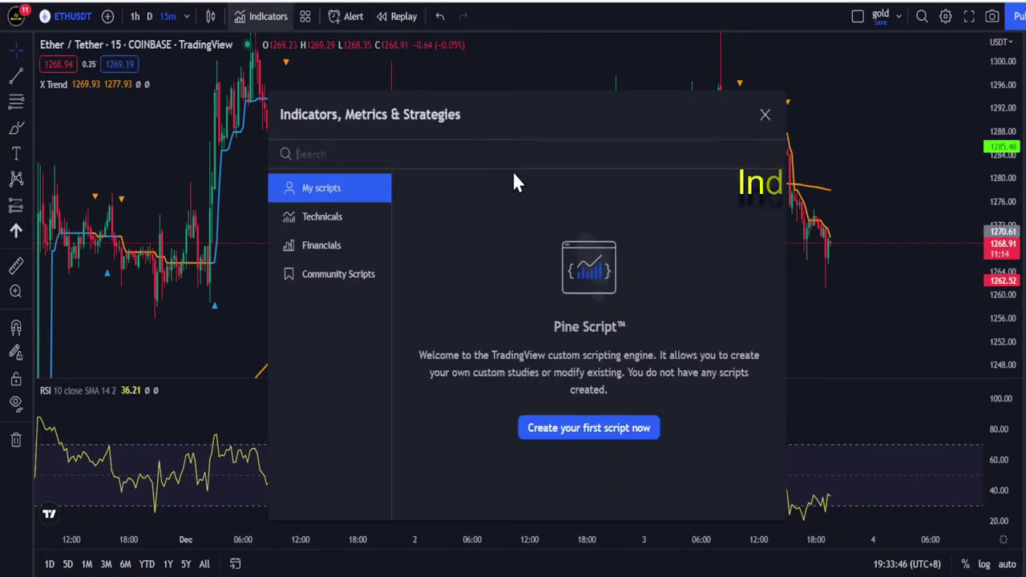
type("rela")
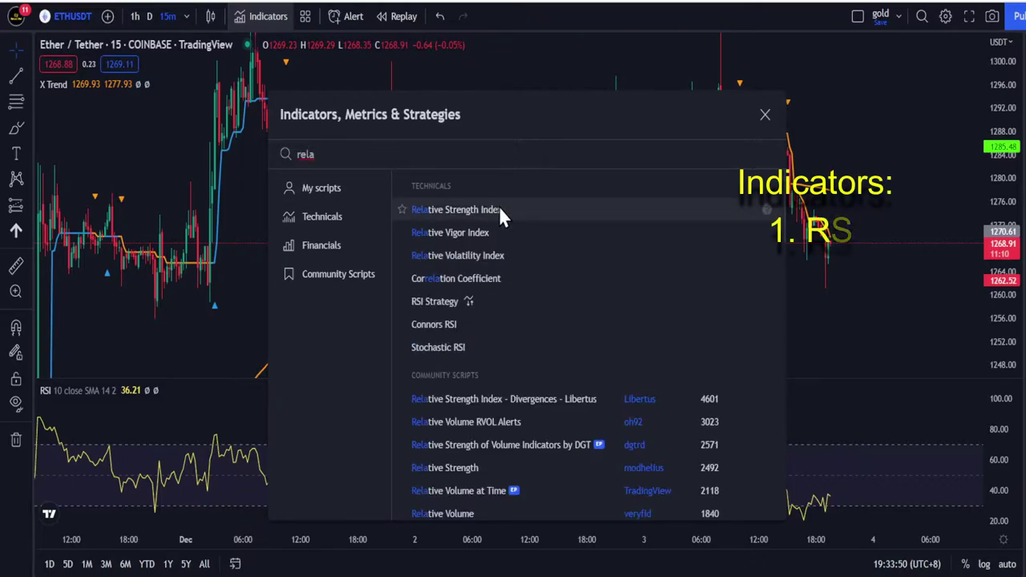
key("BackSpace")
key("BackSpace")
key("BackSpace")
key("BackSpace")
type("ex")
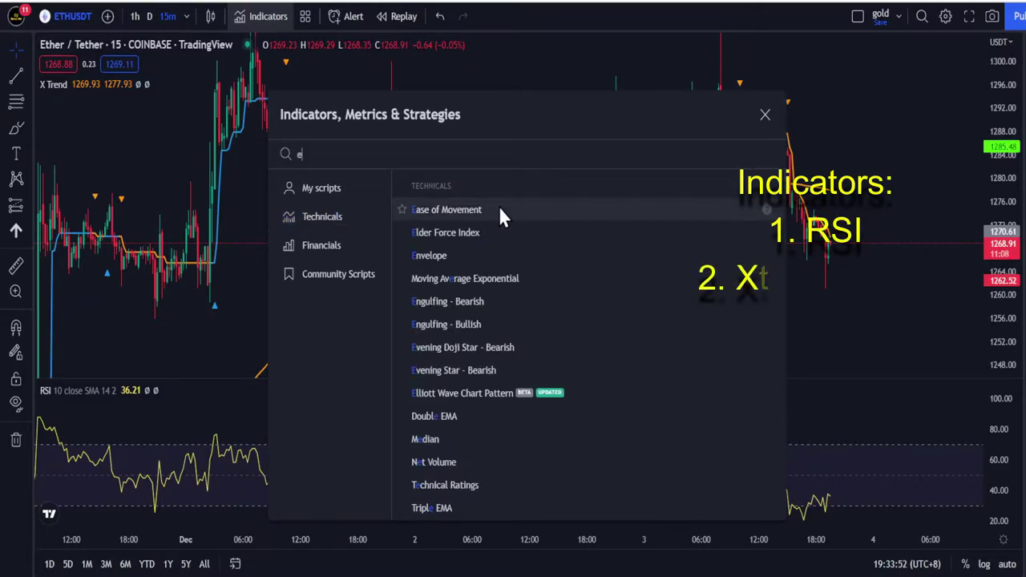
key("BackSpace")
key("BackSpace")
type("xtr")
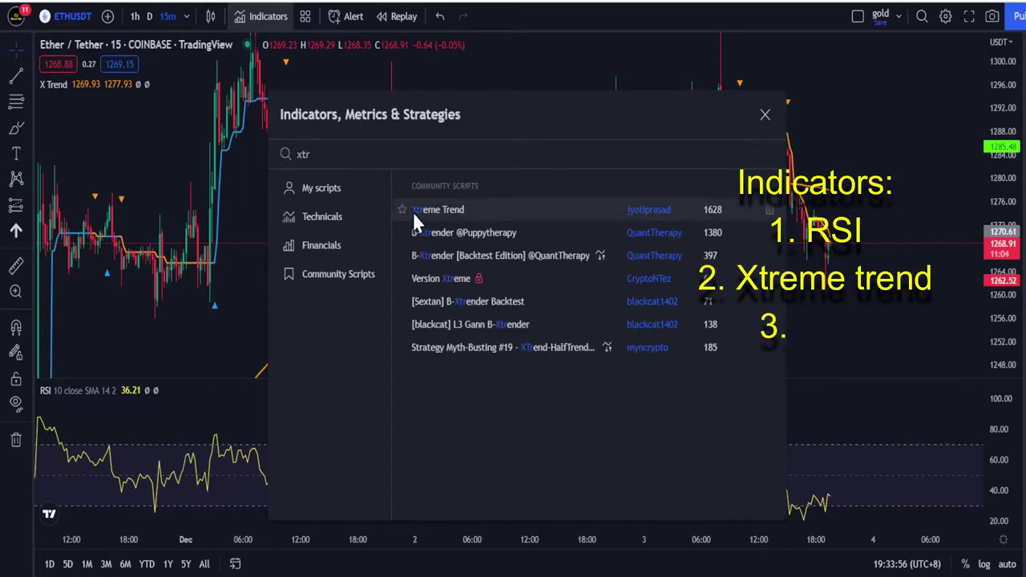
key("BackSpace")
key("BackSpace")
key("BackSpace")
type("expon")
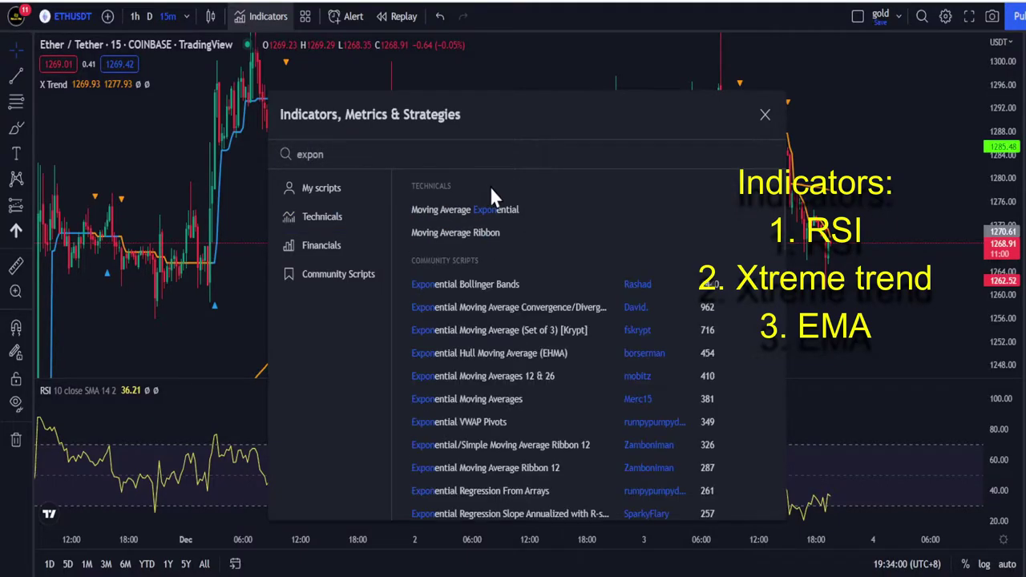
left_click(473, 210)
left_click(765, 115)
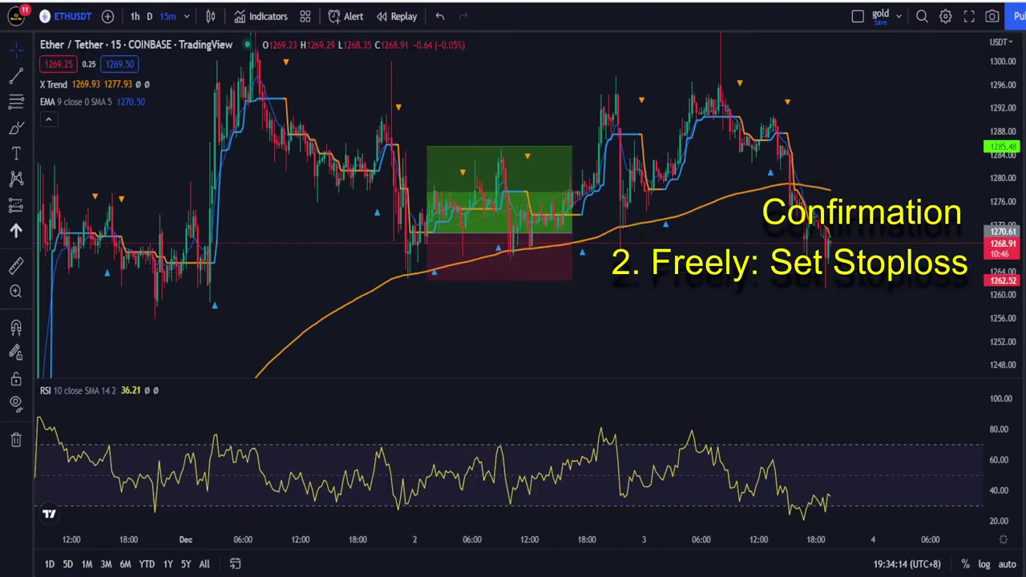
mouse_move(425, 320)
left_mouse_down()
mouse_move(492, 271)
mouse_move(500, 202)
mouse_move(504, 233)
left_mouse_up()
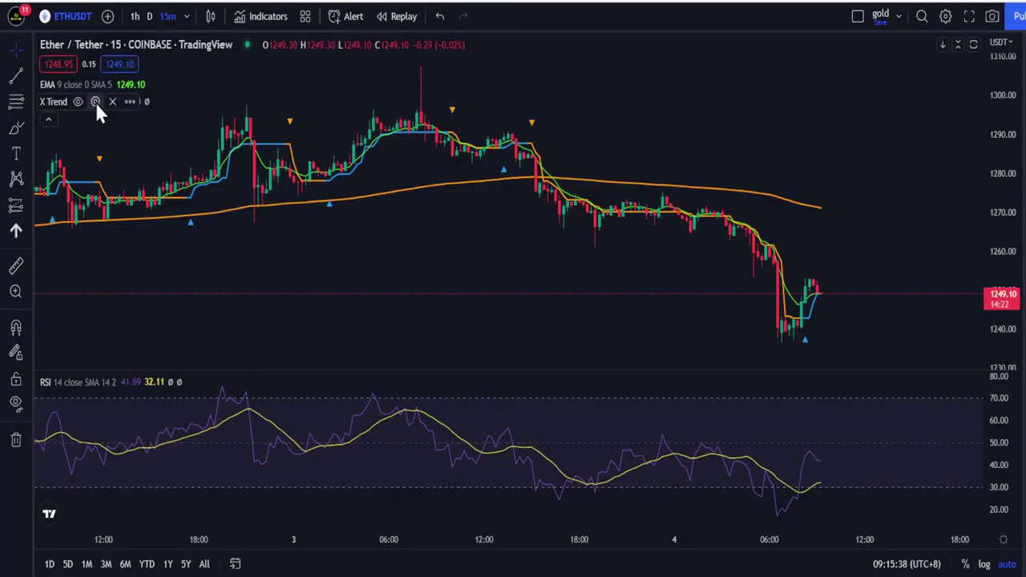
Step: Uncheck X Trend's 200 EMA and both up/down Shapes, then bring up the RSI settings
left_click(96, 102)
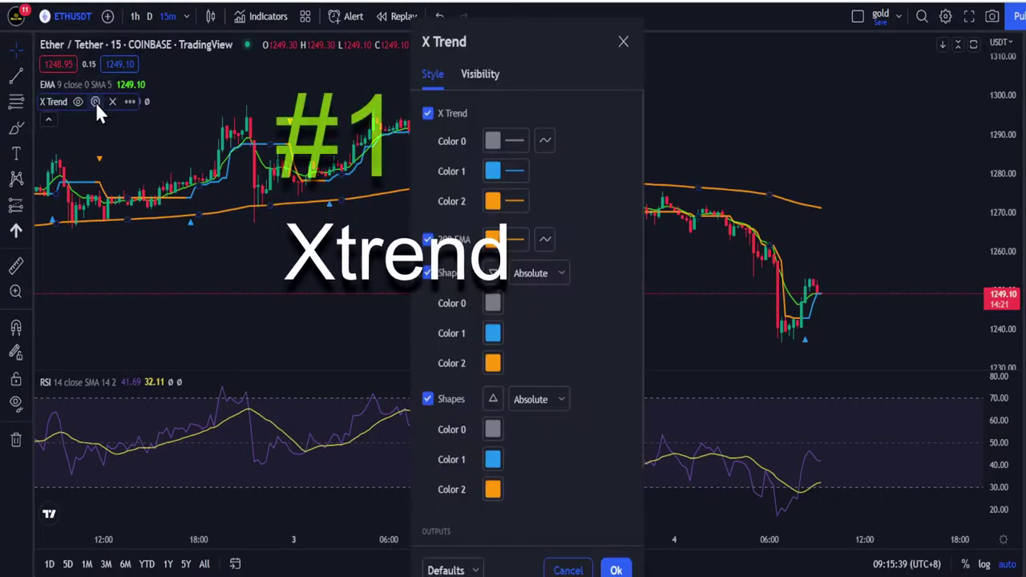
left_click(462, 241)
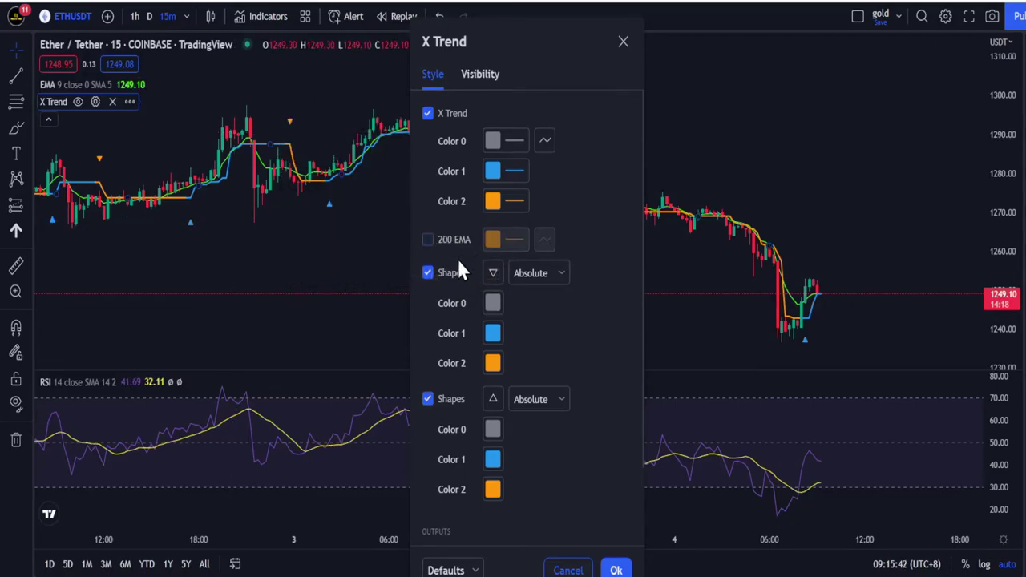
left_click(455, 272)
left_click(450, 398)
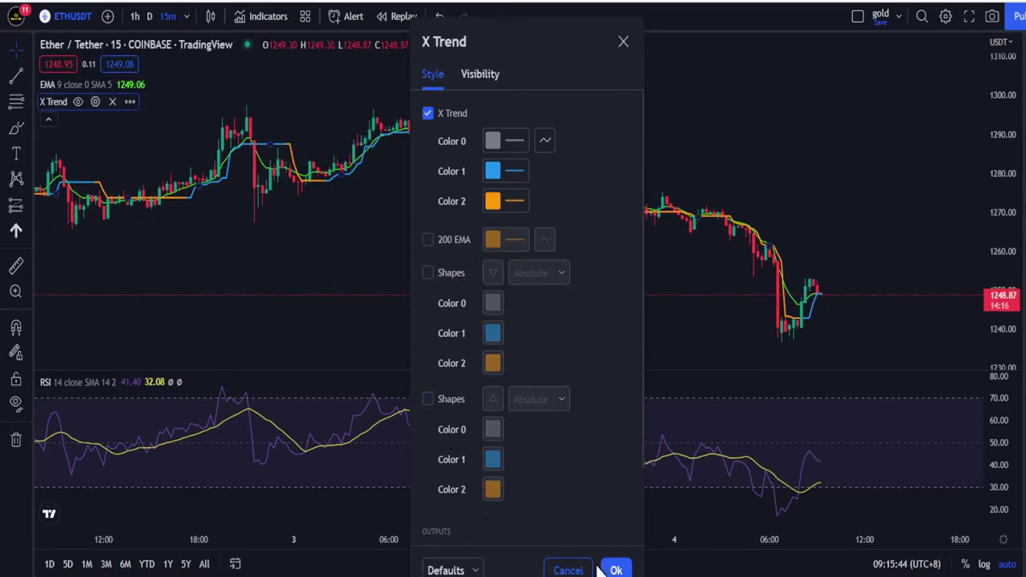
left_click(616, 571)
left_click(144, 383)
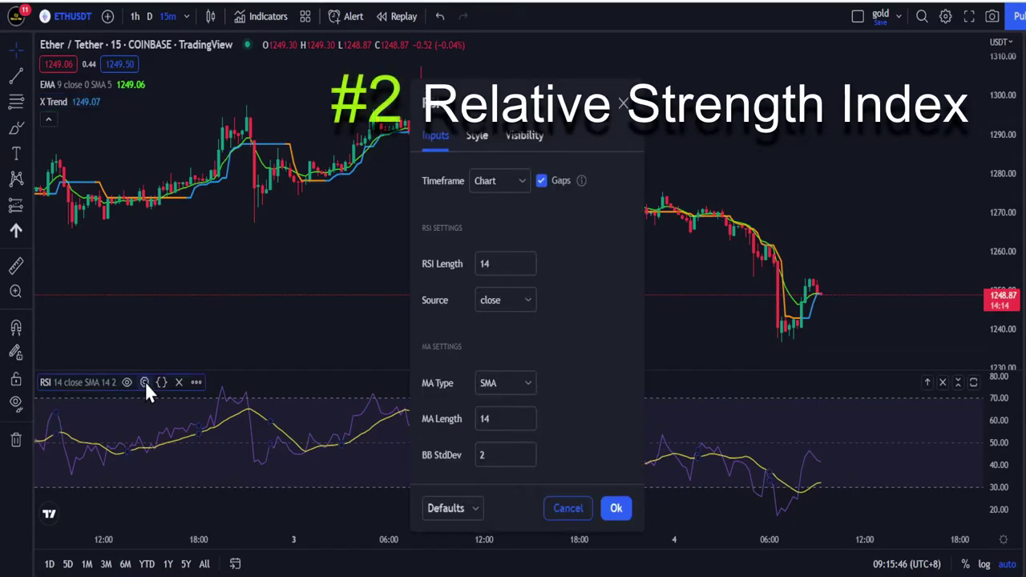
Step: Set RSI length to 10, drop its RSI-based MA, colour it yellow, then open EMA inputs
left_click(501, 264)
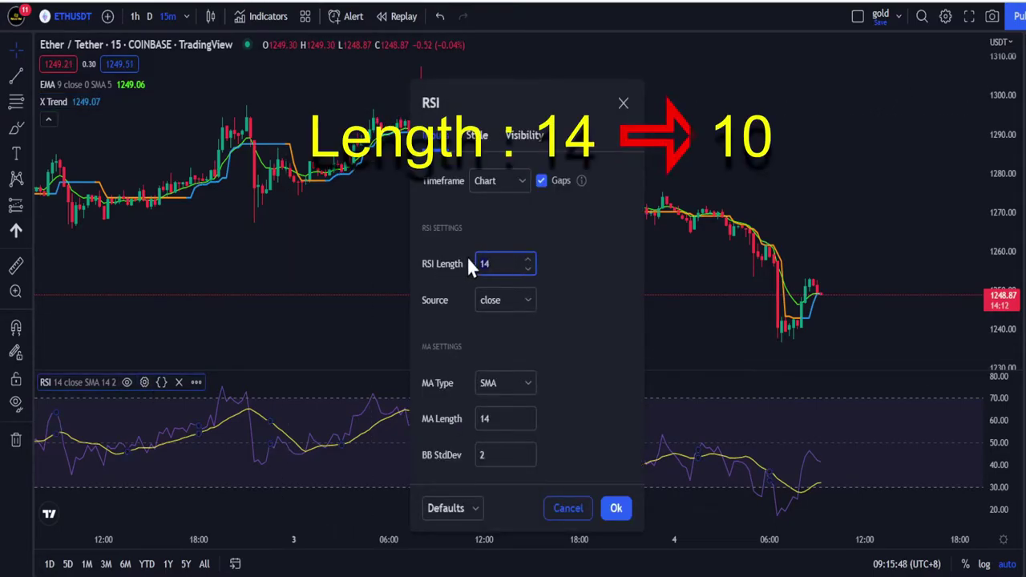
type("10")
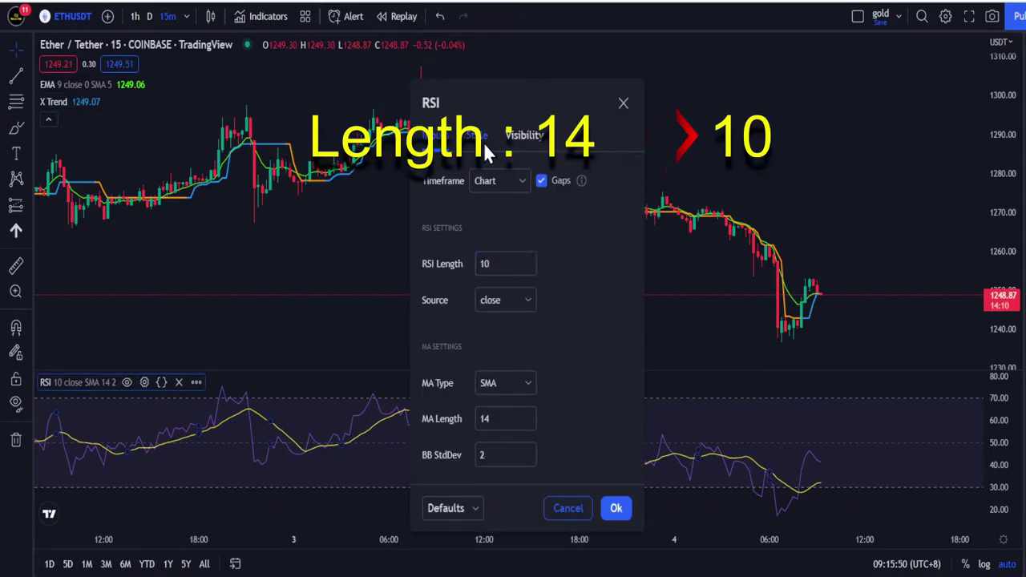
left_click(484, 142)
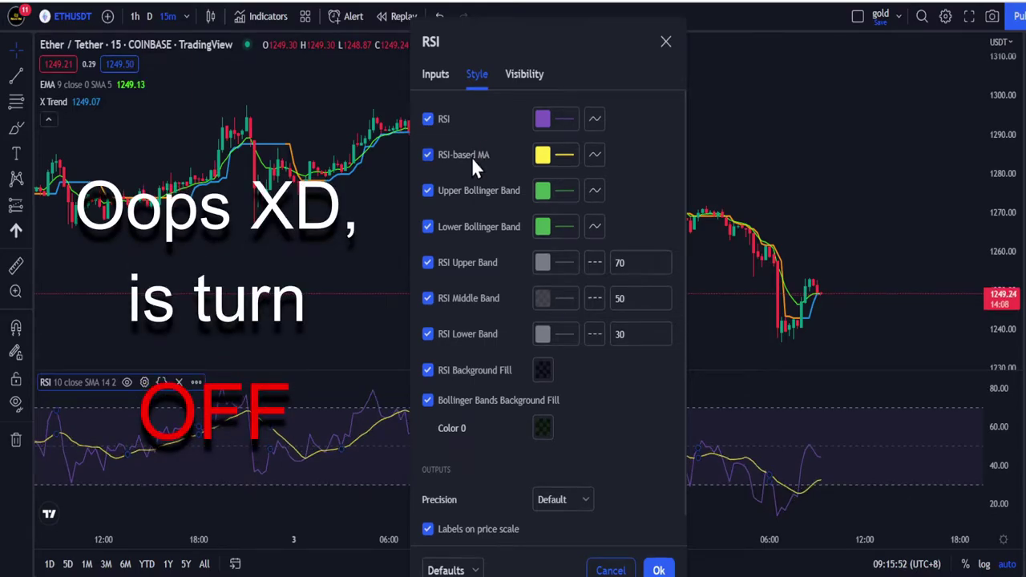
left_click(471, 157)
left_click(546, 121)
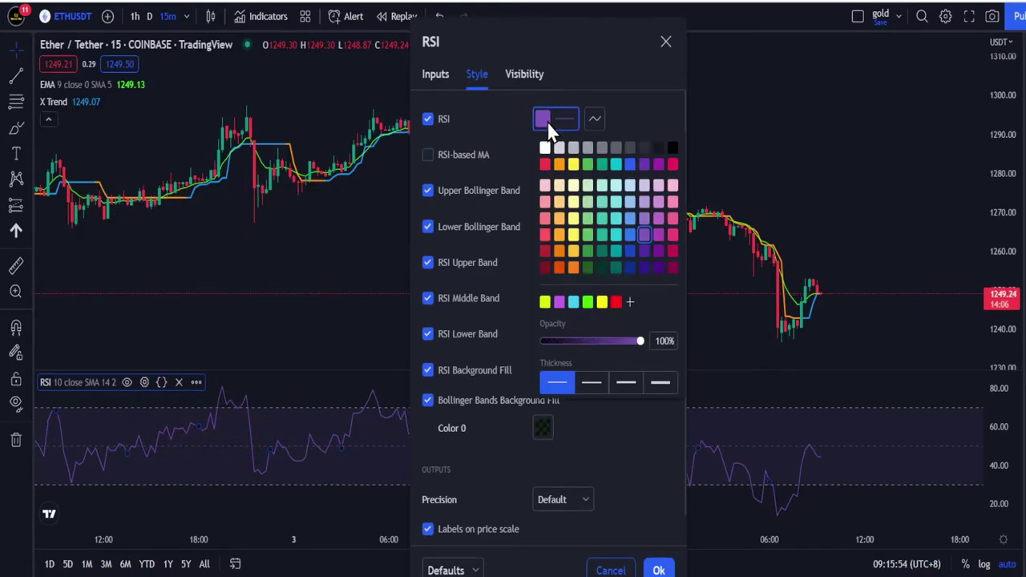
left_click(573, 234)
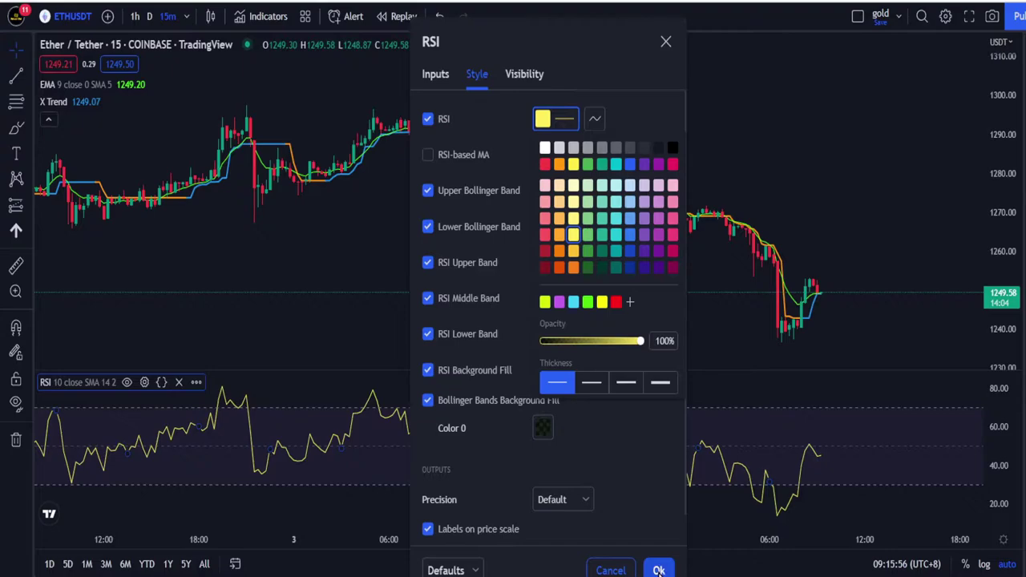
left_click(658, 570)
left_click(140, 87)
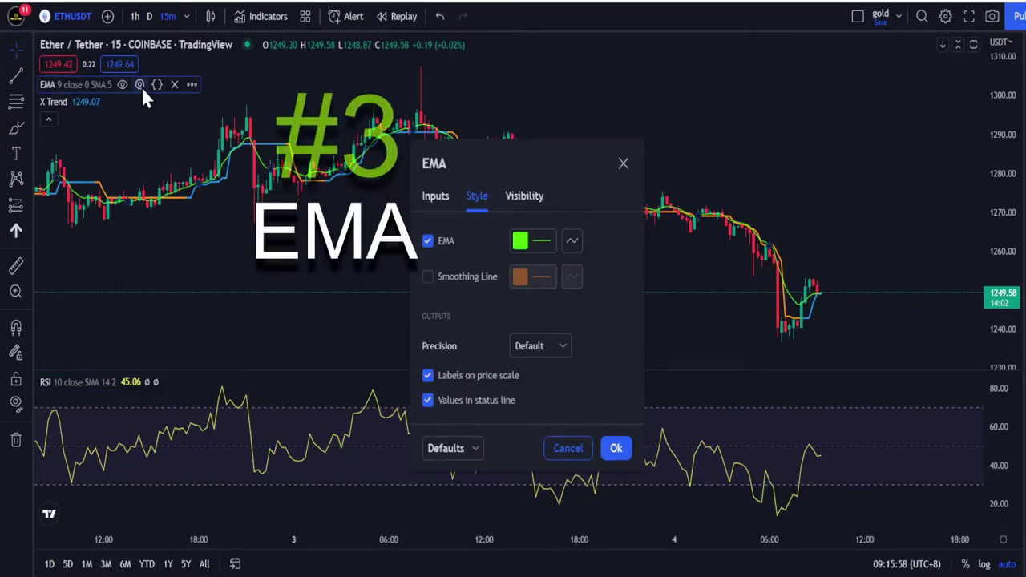
left_click(437, 199)
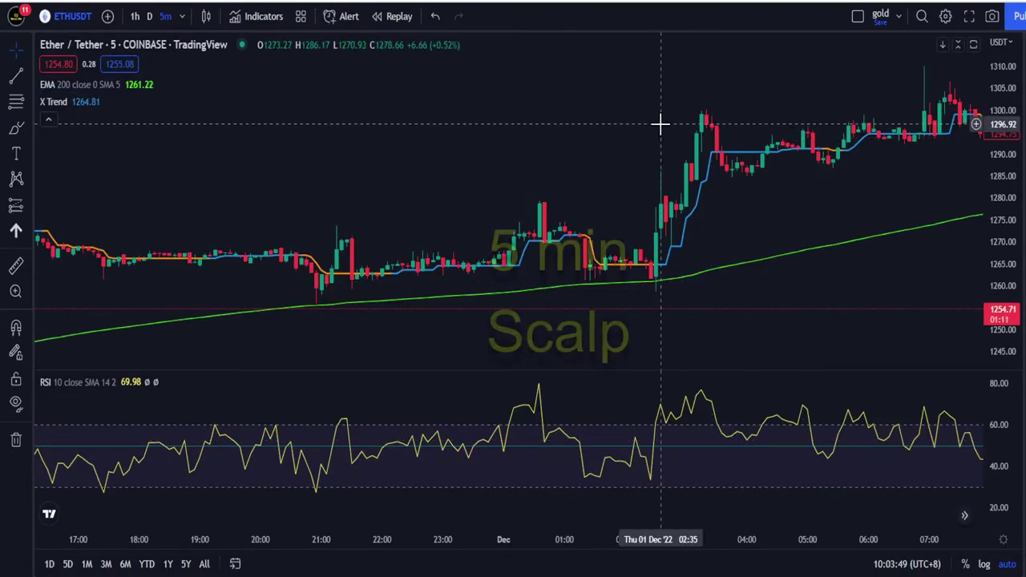
Step: Pan the 5-minute chart back to show the stretch from about 16:00 through the morning rally
left_click_drag(530, 130, 557, 126)
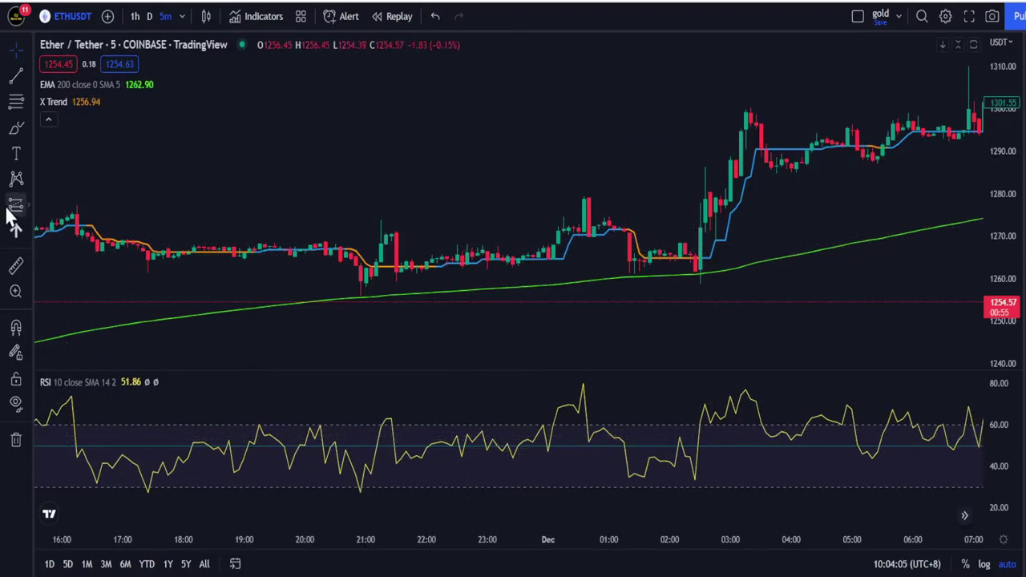
Step: Place a Long Position at the entry candle with its target about twice the stop distance
left_click(30, 204)
left_click(71, 210)
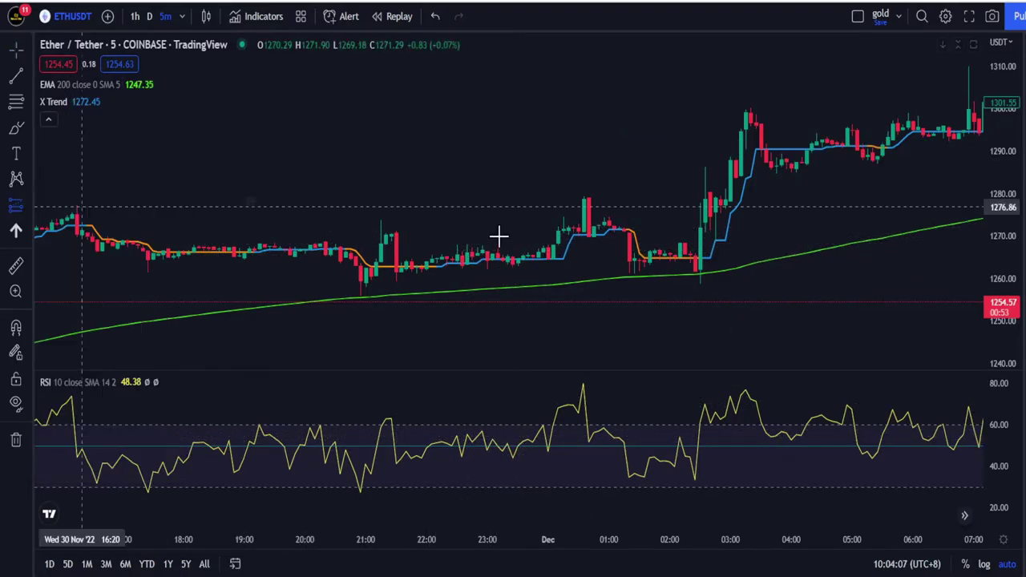
left_click(518, 261)
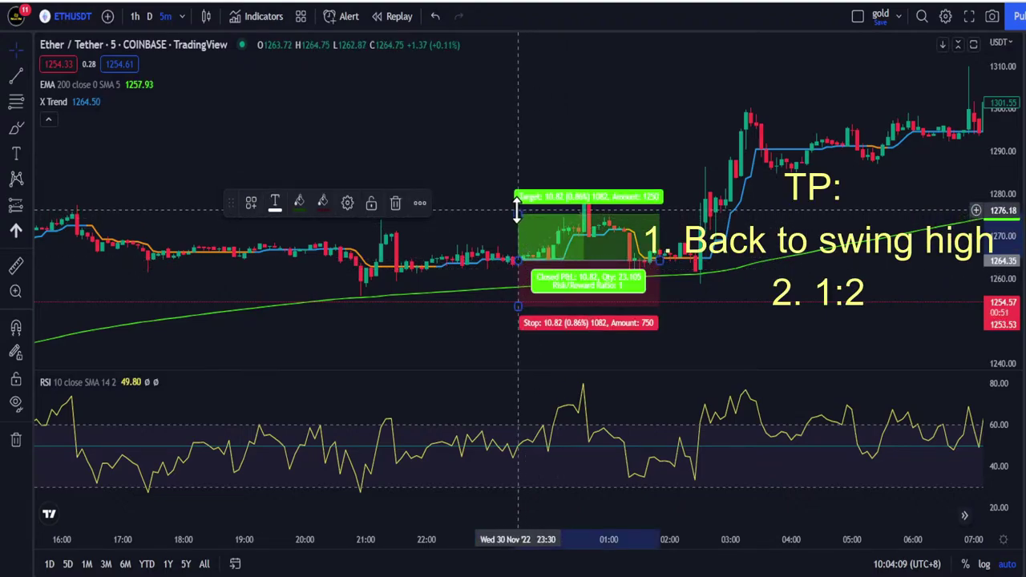
mouse_move(517, 211)
left_mouse_down()
mouse_move(378, 224)
mouse_move(401, 220)
mouse_move(500, 153)
left_mouse_up()
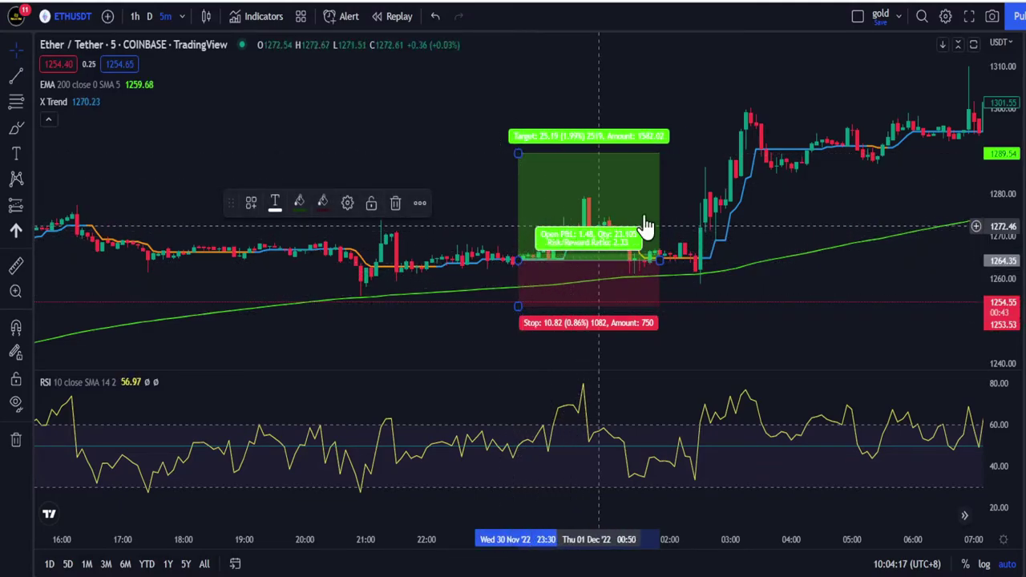
left_click_drag(515, 307, 524, 271)
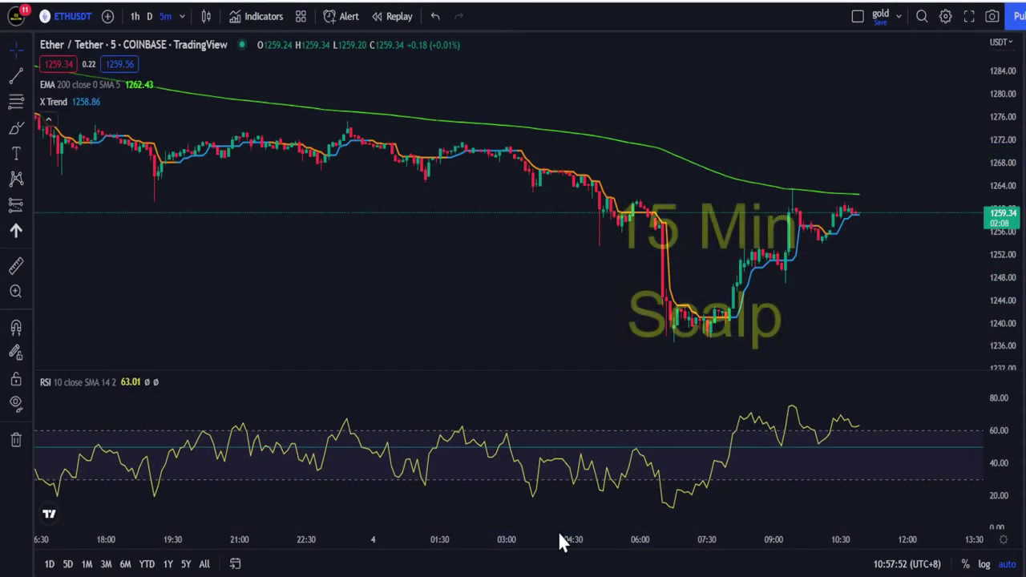
Step: Switch to 15-minute candles, sketch a Short Position with adjusted stop and target, then delete it
left_click(182, 16)
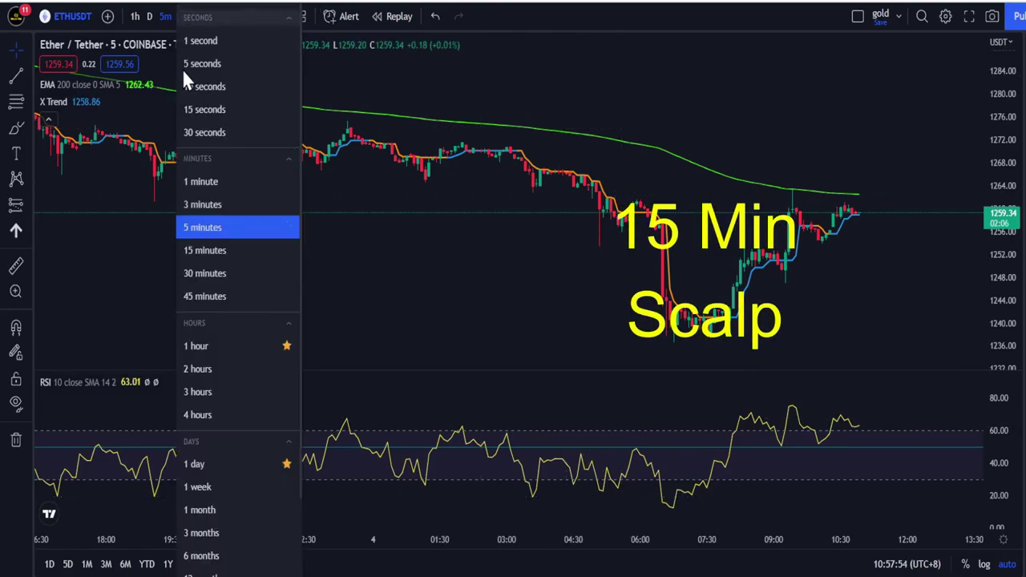
left_click(205, 251)
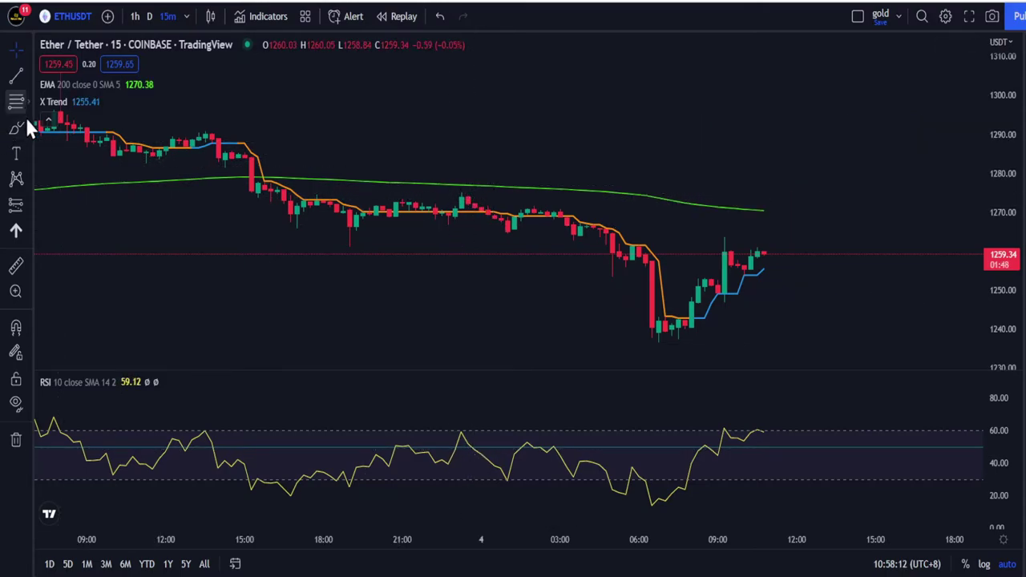
left_click(30, 212)
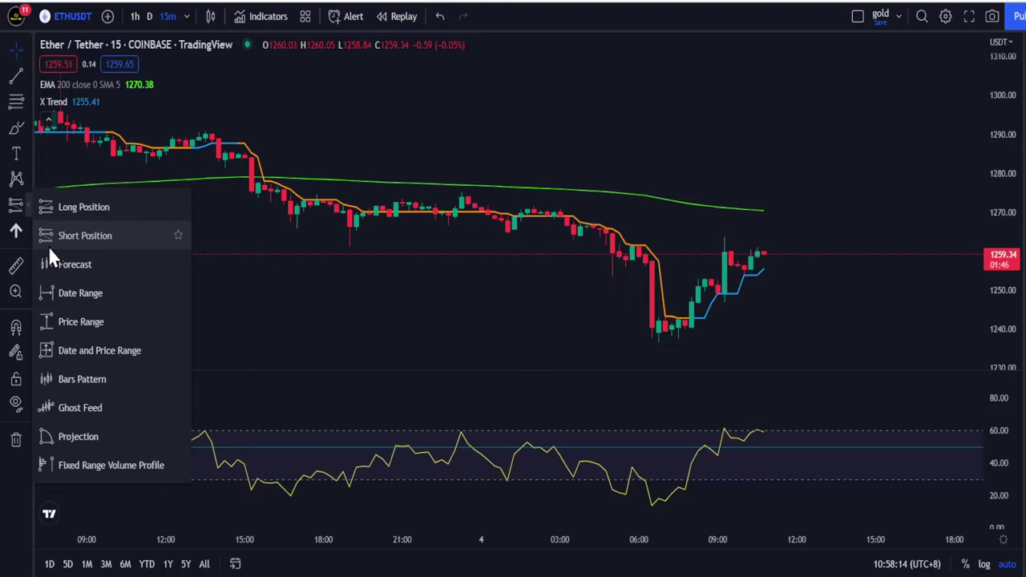
left_click(50, 230)
left_click(471, 204)
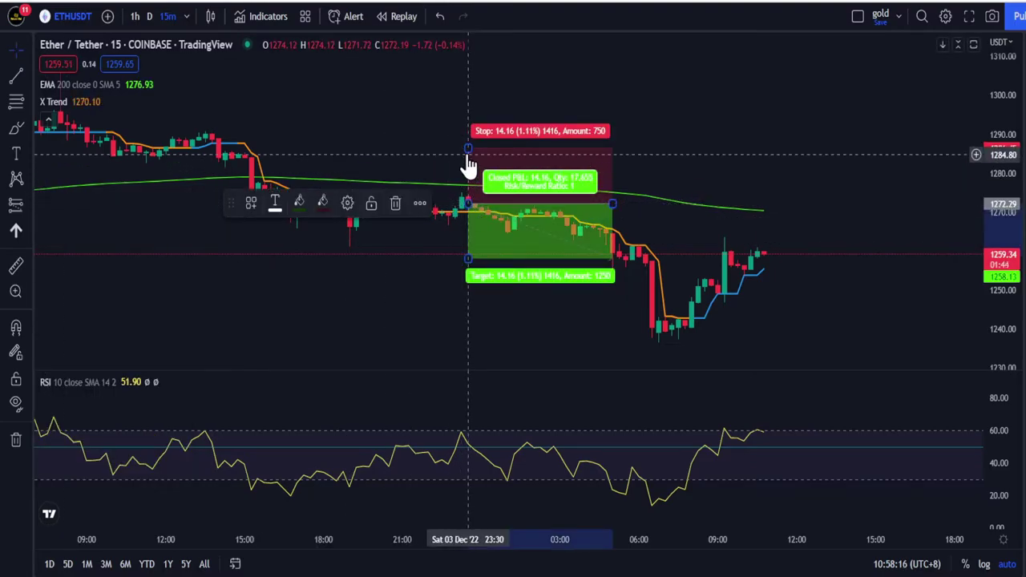
left_click_drag(470, 152, 469, 182)
left_click_drag(467, 258, 469, 325)
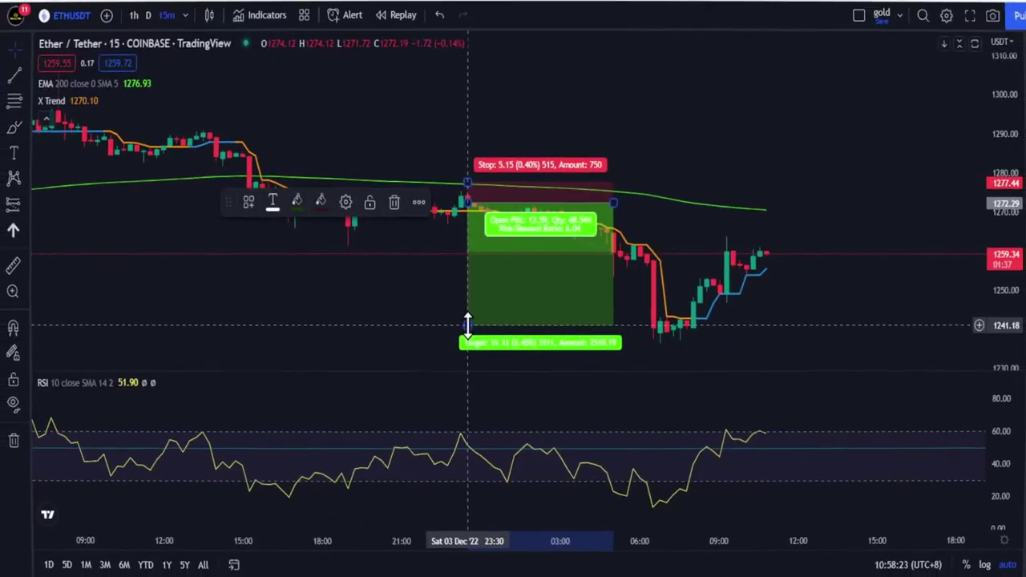
key("Delete")
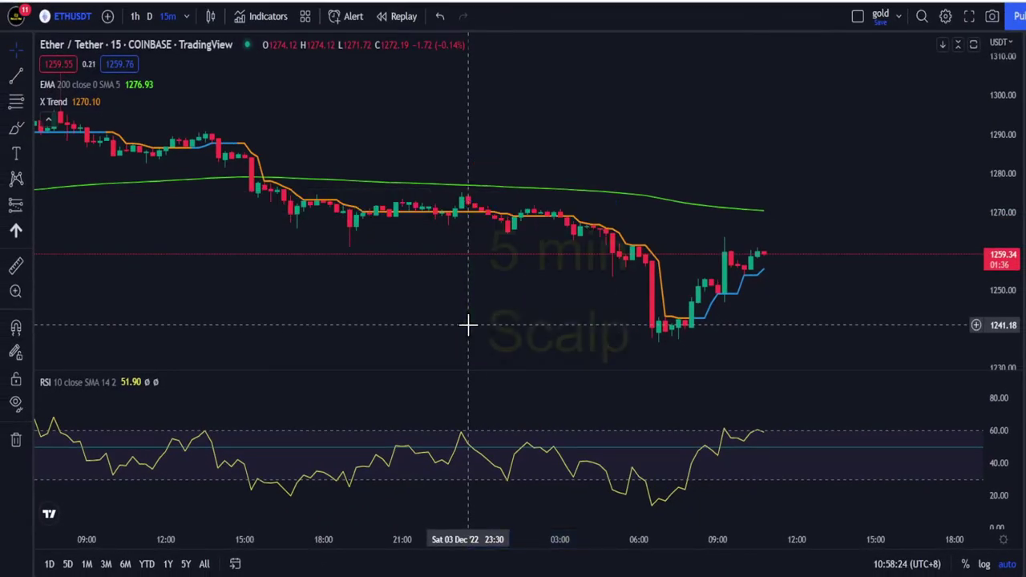
Step: Return to 5-minute candles and pan the chart back to the Thu 01 Dec price spike
left_click(182, 16)
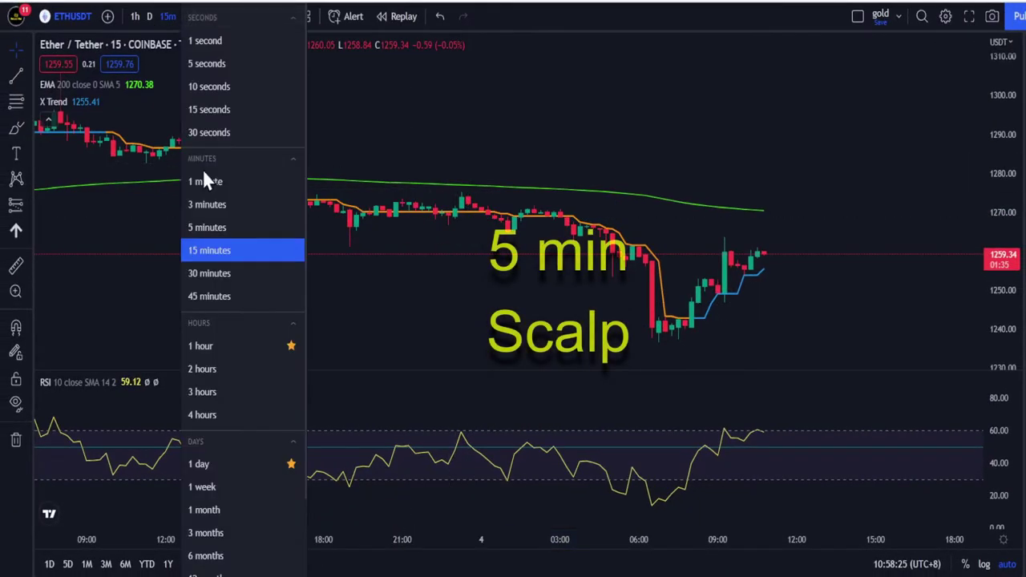
left_click(218, 228)
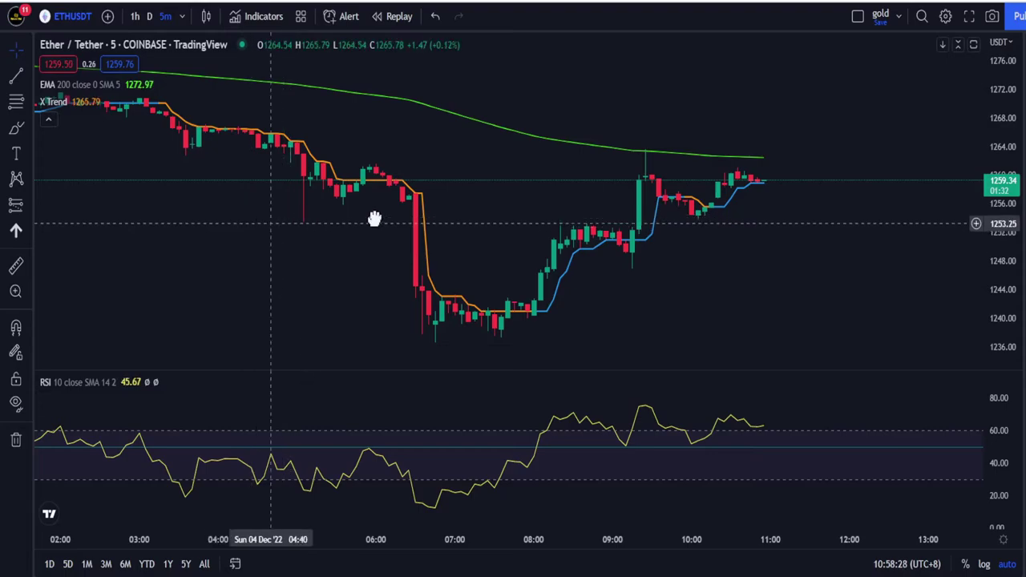
left_click_drag(375, 218, 612, 224)
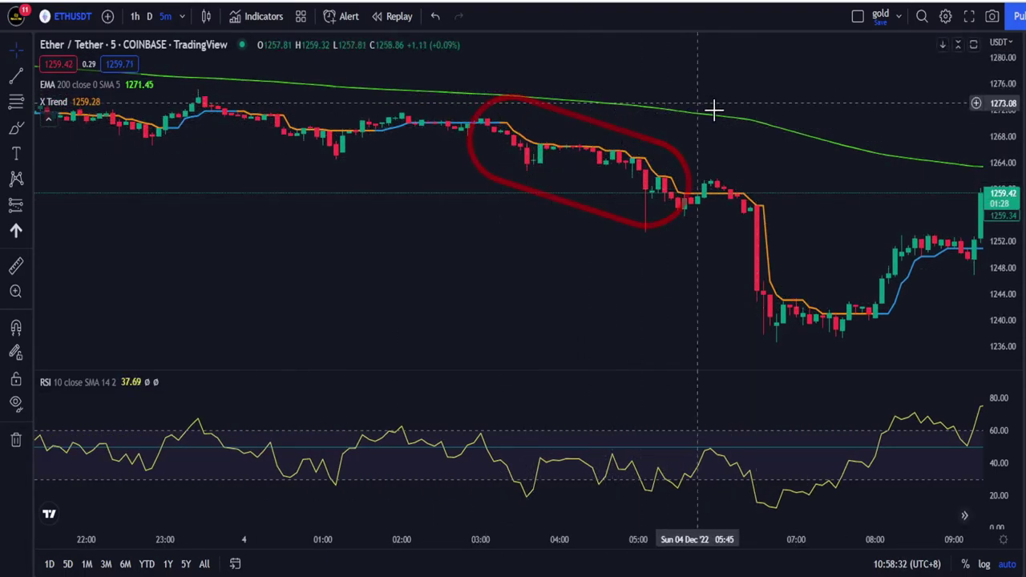
scroll(523, 263, "right", 3)
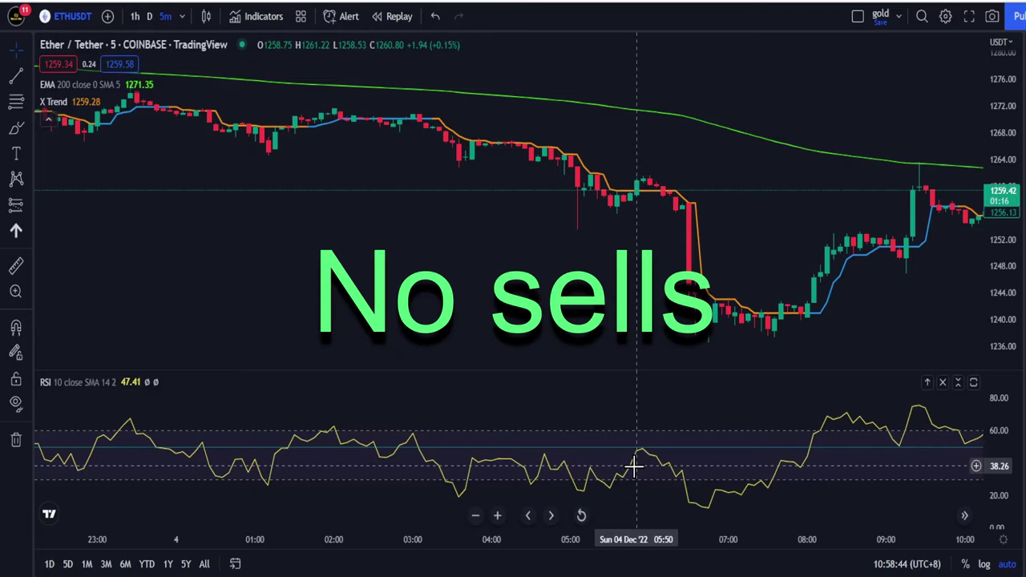
scroll(554, 270, "down", 10)
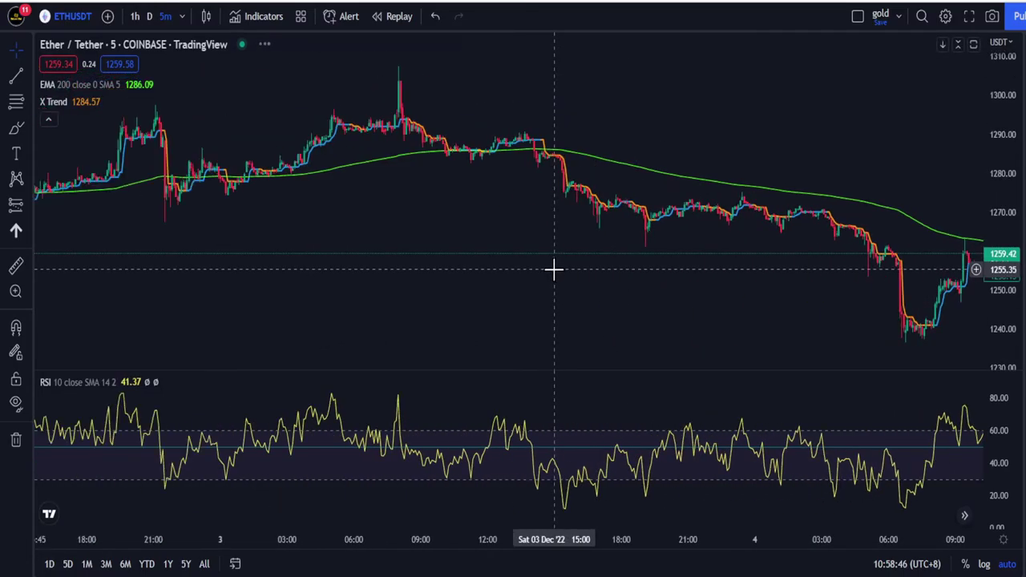
left_click_drag(342, 264, 751, 239)
left_click_drag(330, 131, 491, 90)
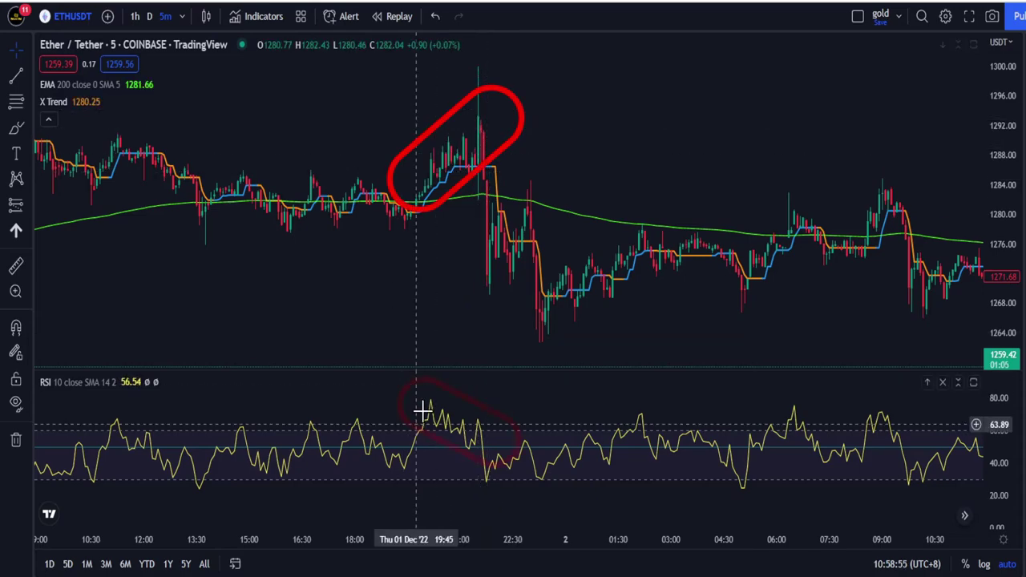
Step: Draw a yellow falling trend line on the RSI peaks and a rising one over matching price highs
left_click(16, 74)
left_click(497, 436)
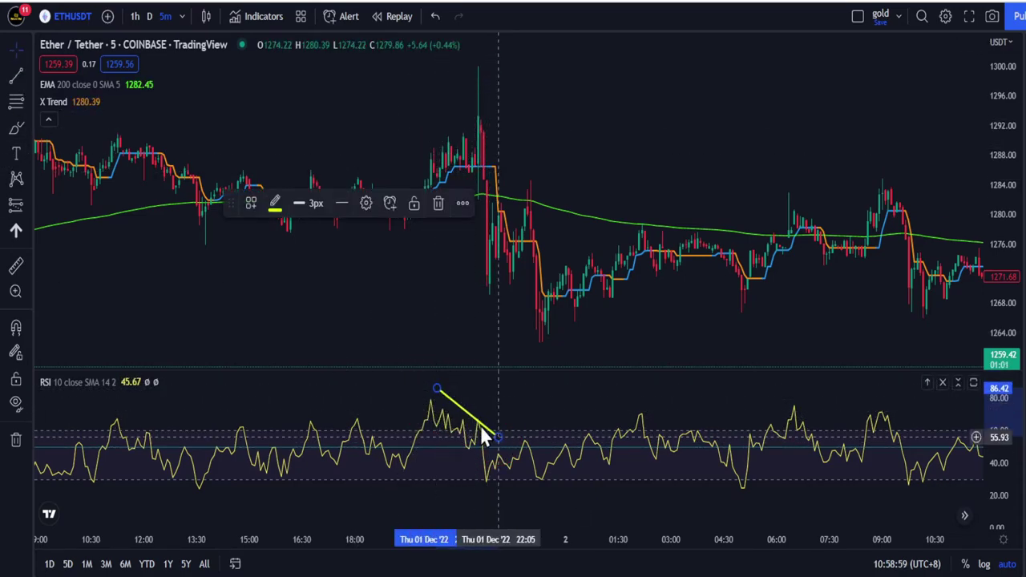
left_click(15, 77)
left_click(417, 144)
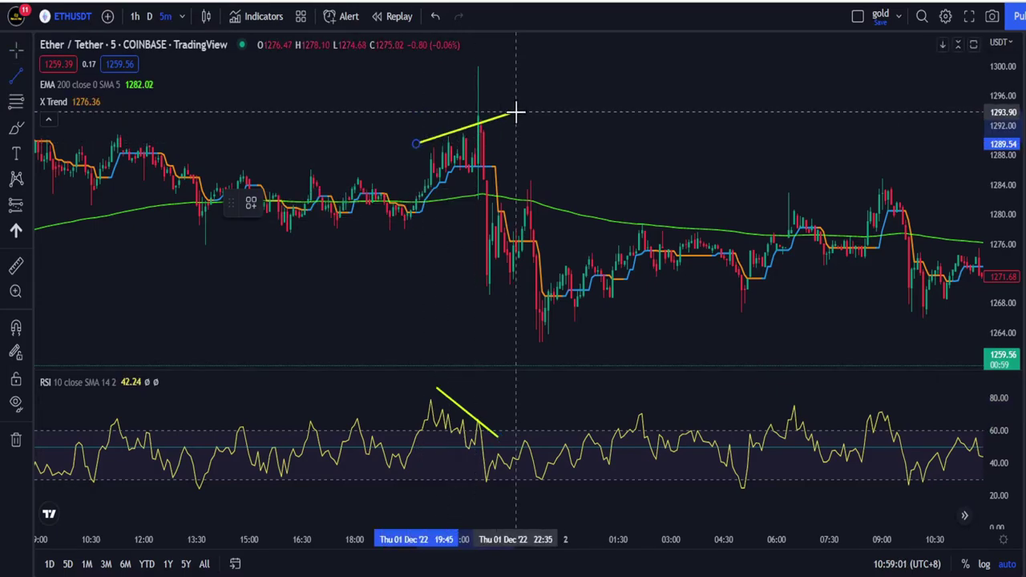
left_click(498, 113)
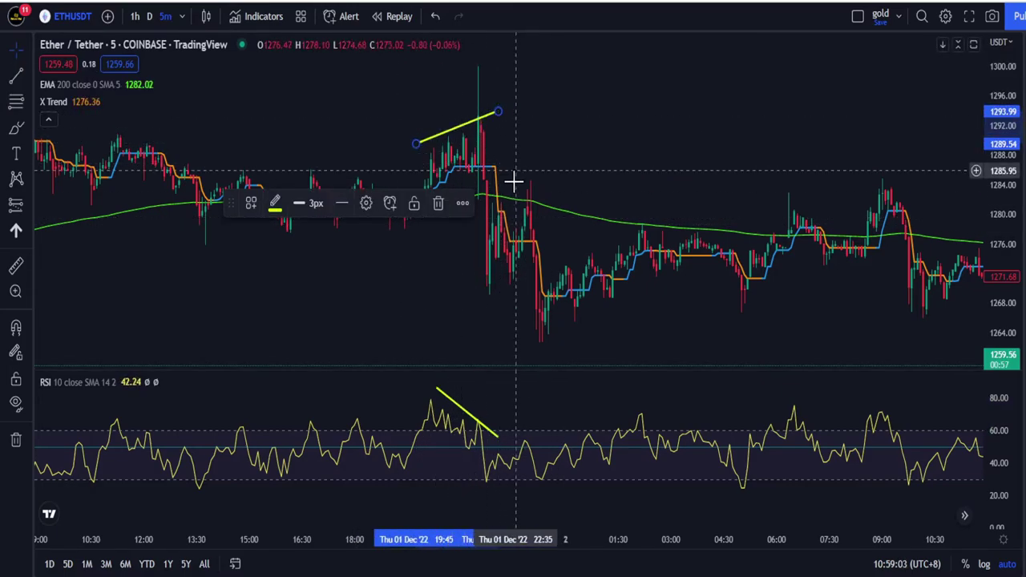
left_click(469, 302)
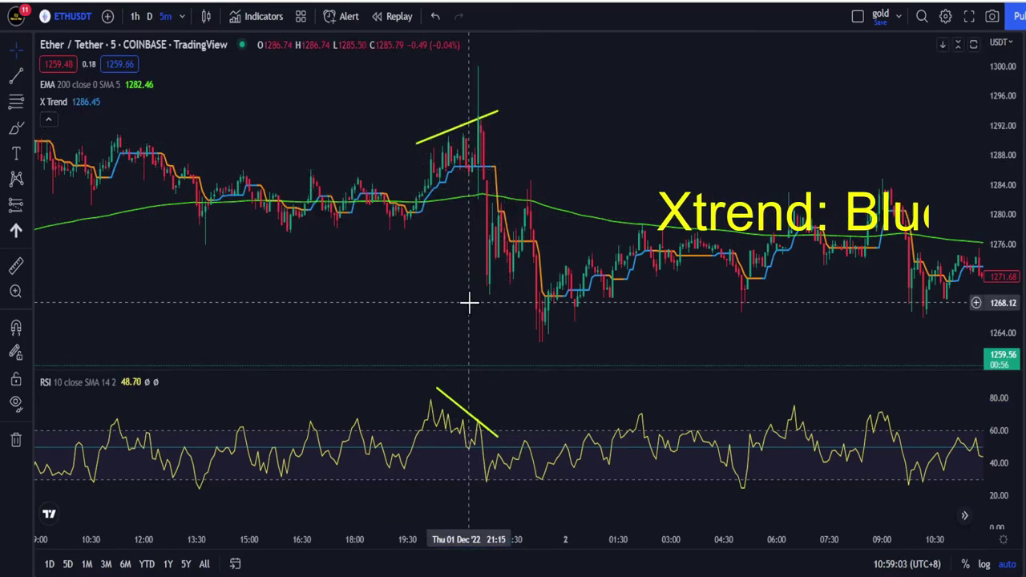
Step: Add another rising trend line from the earlier price high to the next higher high
double_click(477, 171)
left_click(695, 42)
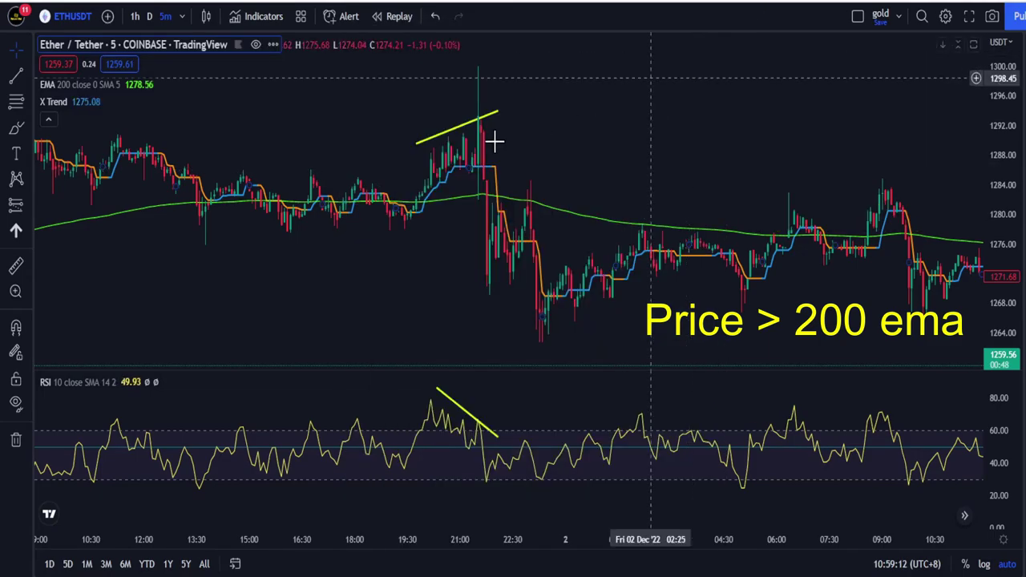
scroll(337, 152, "down", 5)
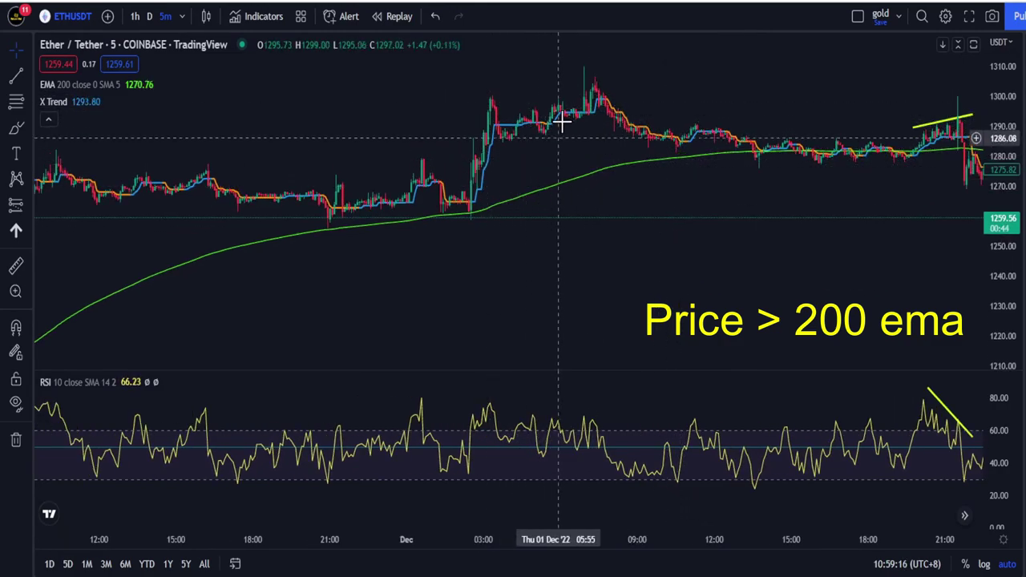
scroll(545, 132, "up", 2)
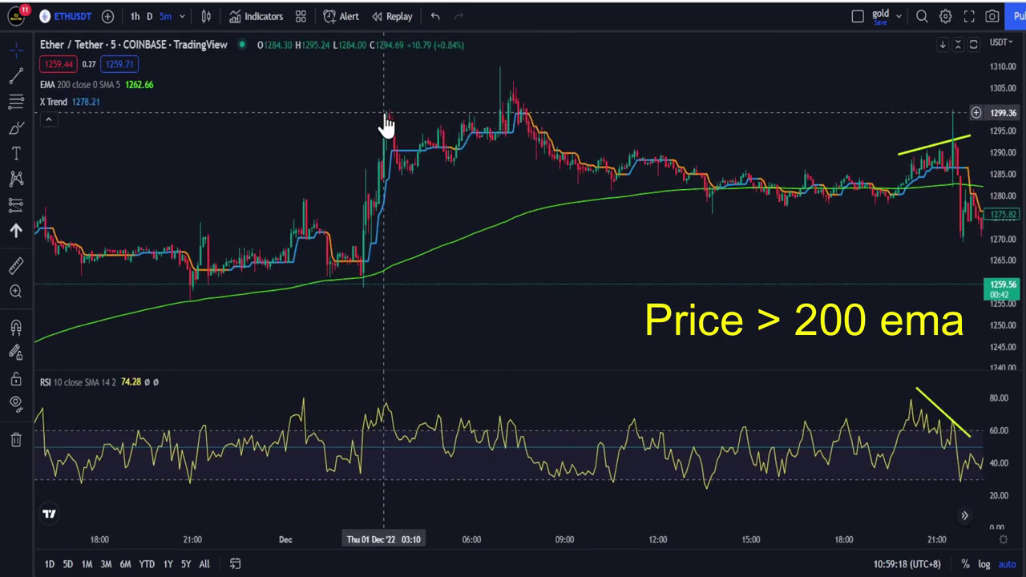
left_click(16, 75)
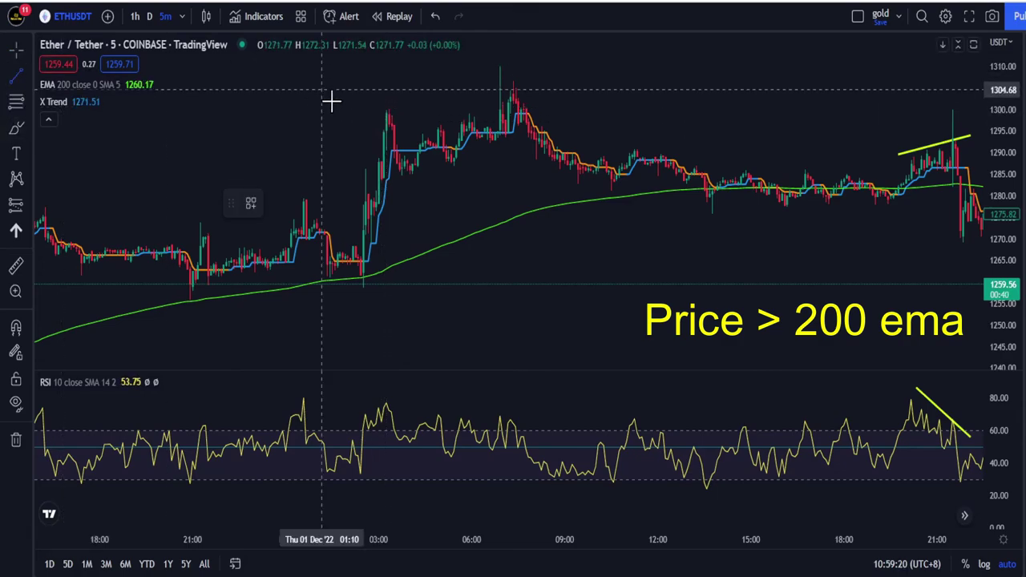
left_click(361, 120)
left_click(518, 66)
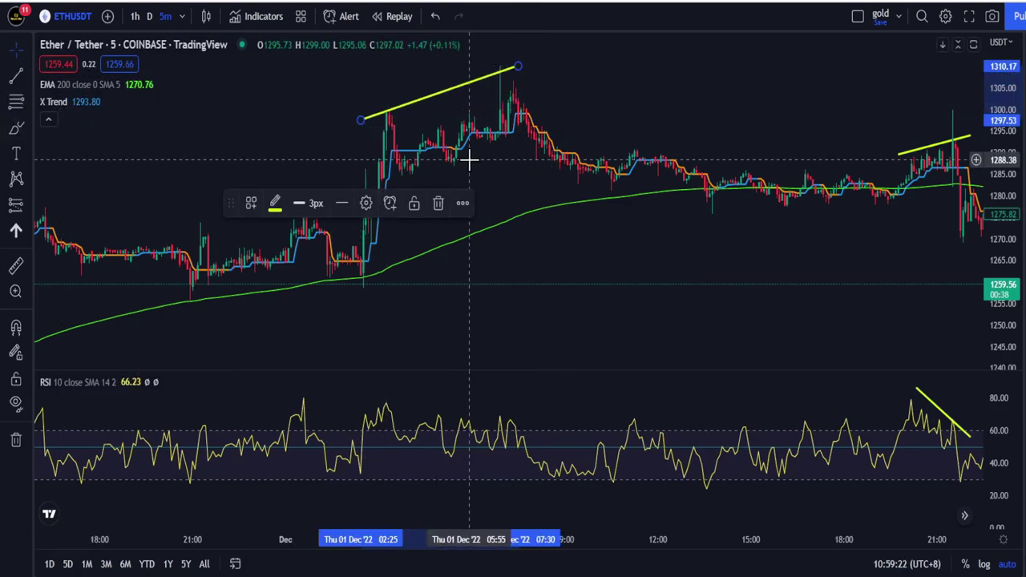
left_click(16, 74)
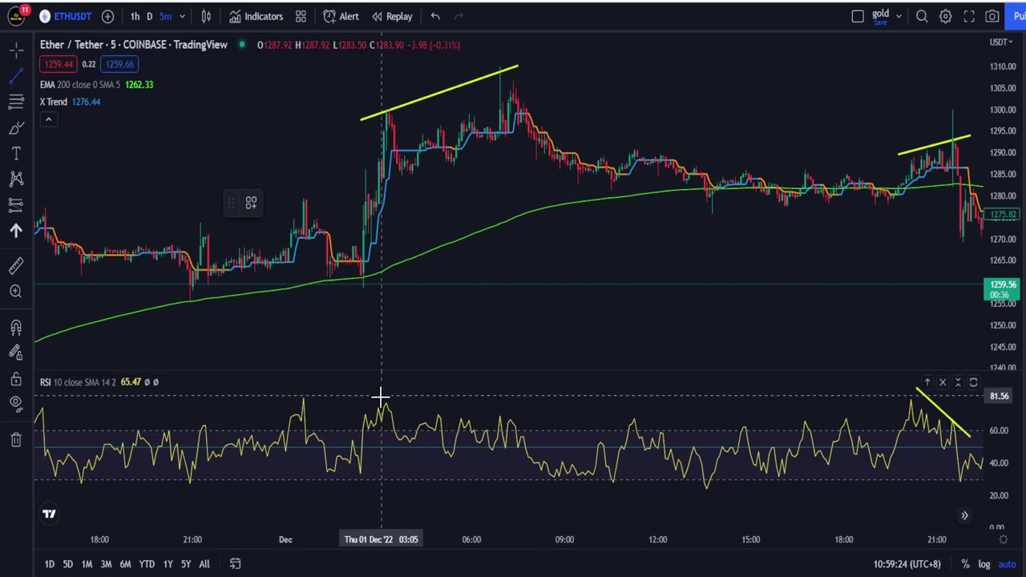